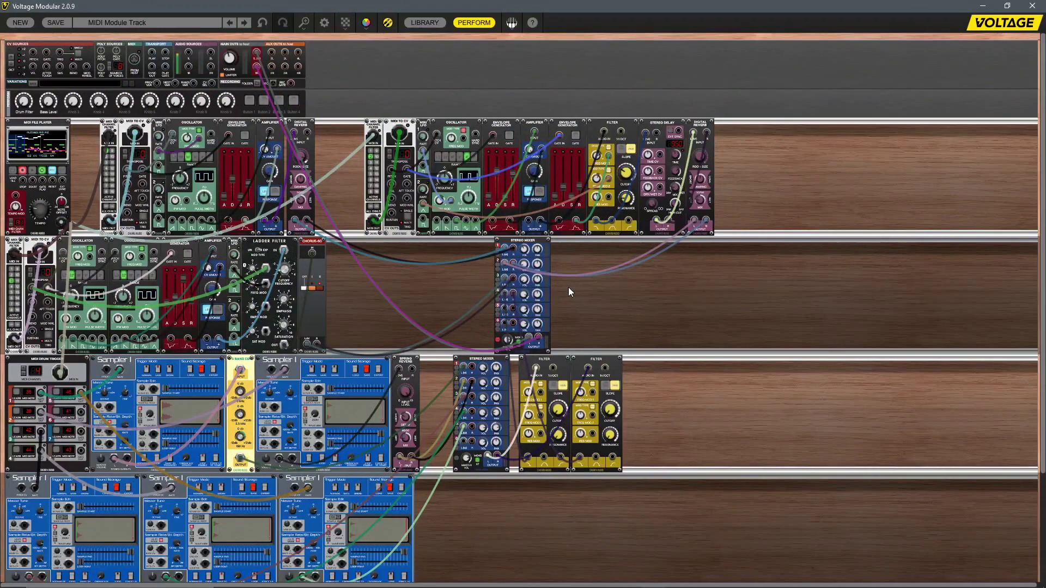
# Play multitrack midi.mid through the synth voices and drum samplers, then stop and rewind it
pyautogui.scroll(5, 51, 164)
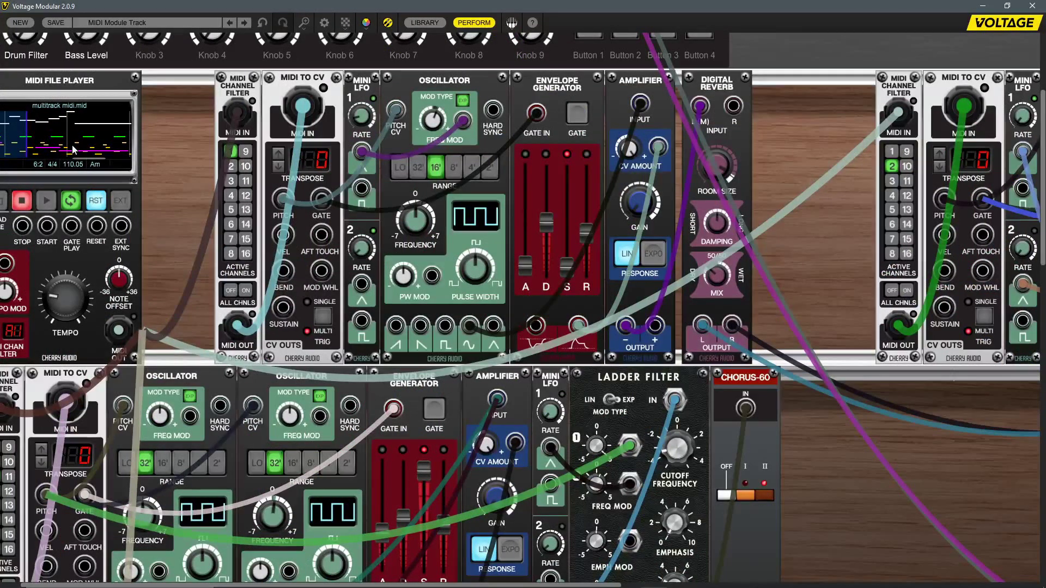
pyautogui.scroll(-5, 76, 152)
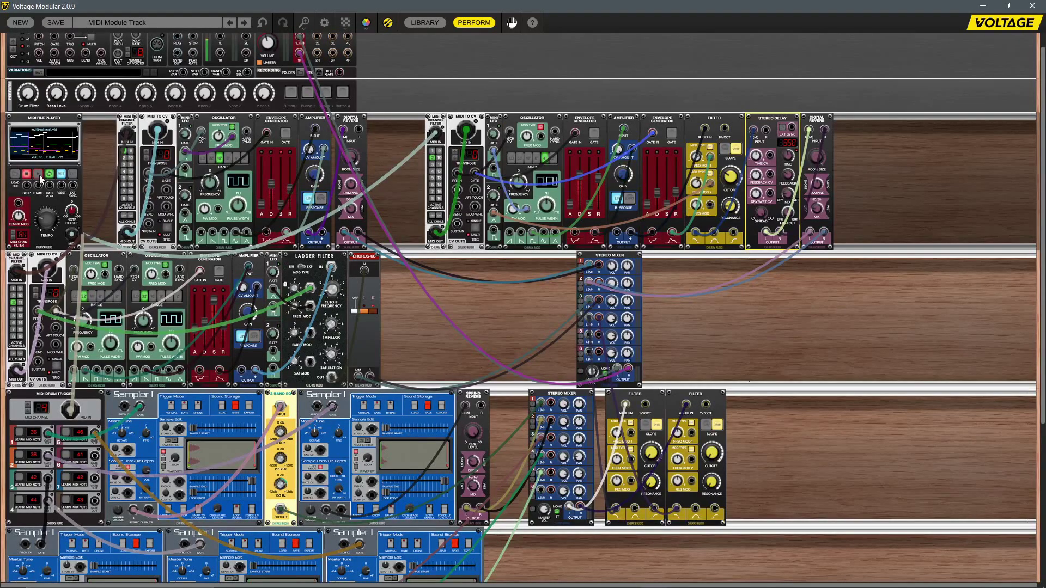
pyautogui.click(38, 175)
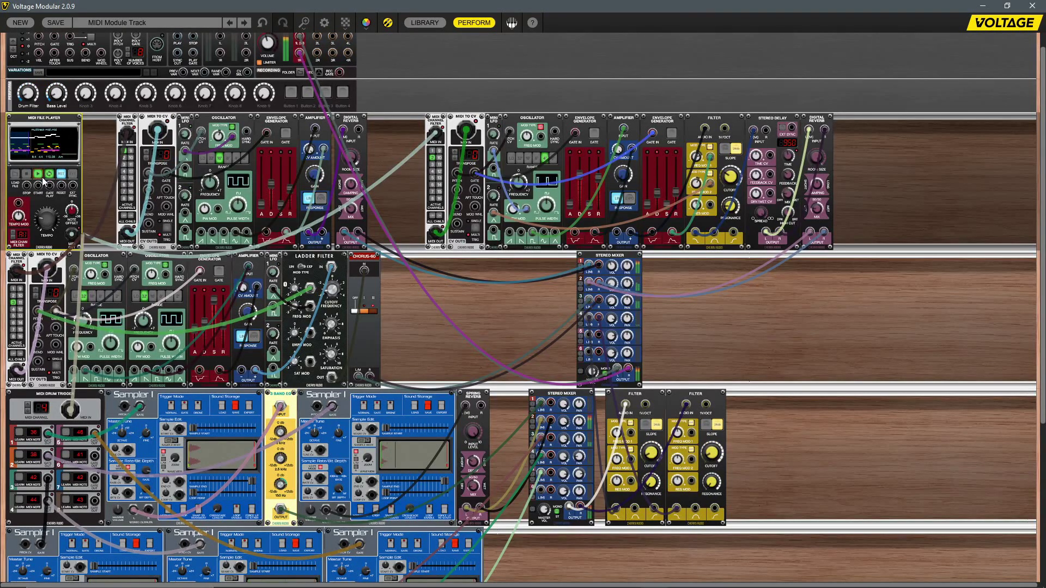
pyautogui.click(26, 173)
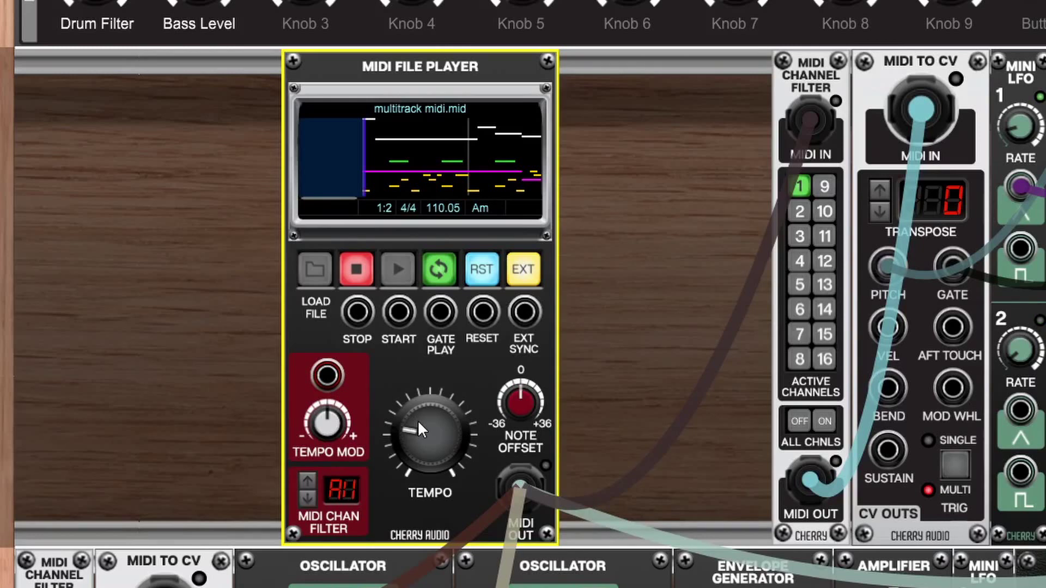
# Read the Tempo (110.05) and Note Offset values, then filter the player to MIDI channel 1
pyautogui.moveTo(418, 424)
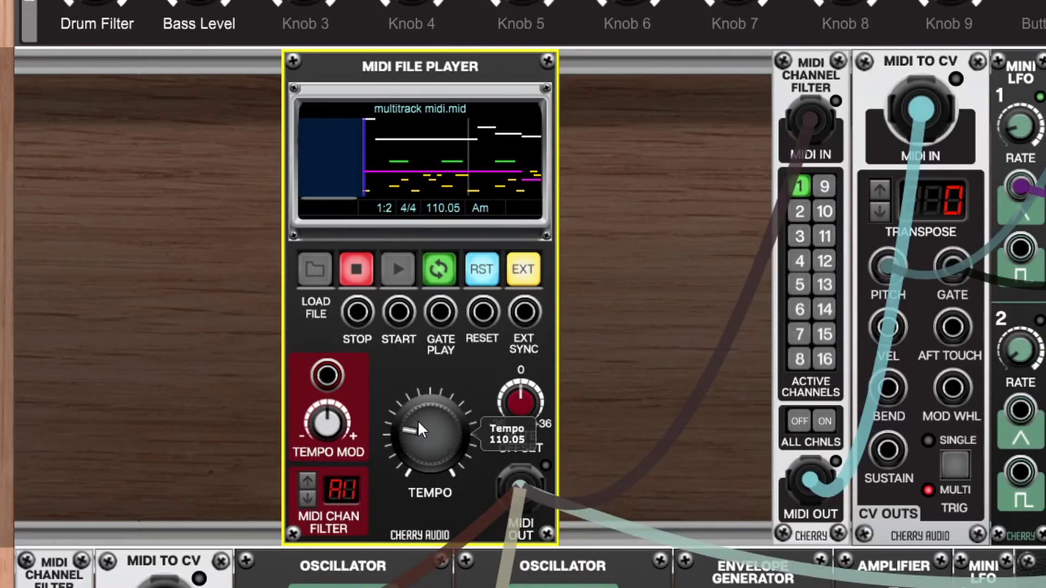
pyautogui.moveTo(537, 411)
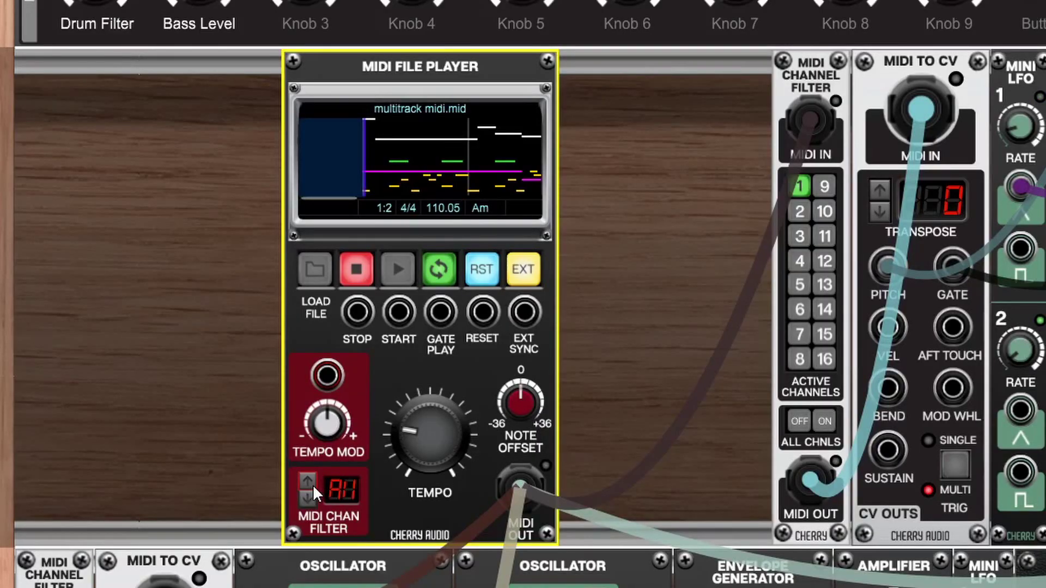
pyautogui.click(313, 485)
# Step the channel filter to 2, return it to All, and switch off external sync
pyautogui.click(311, 484)
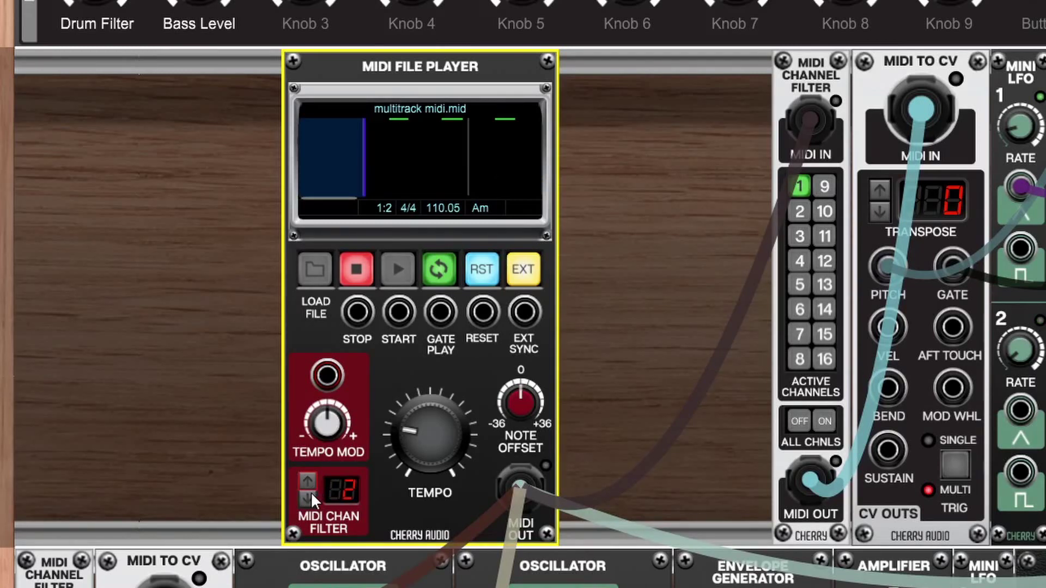
pyautogui.doubleClick(311, 500)
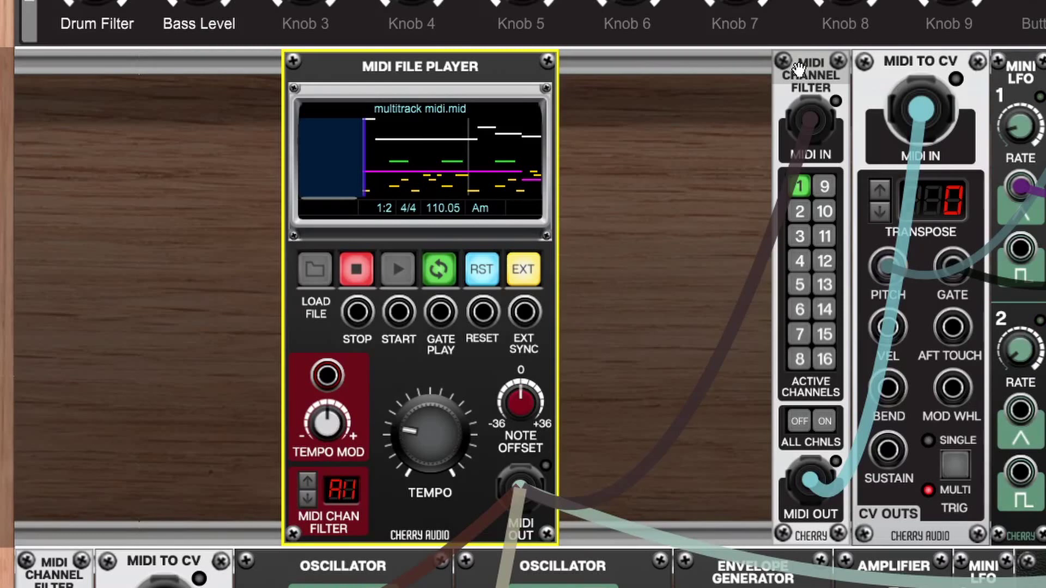
pyautogui.click(531, 279)
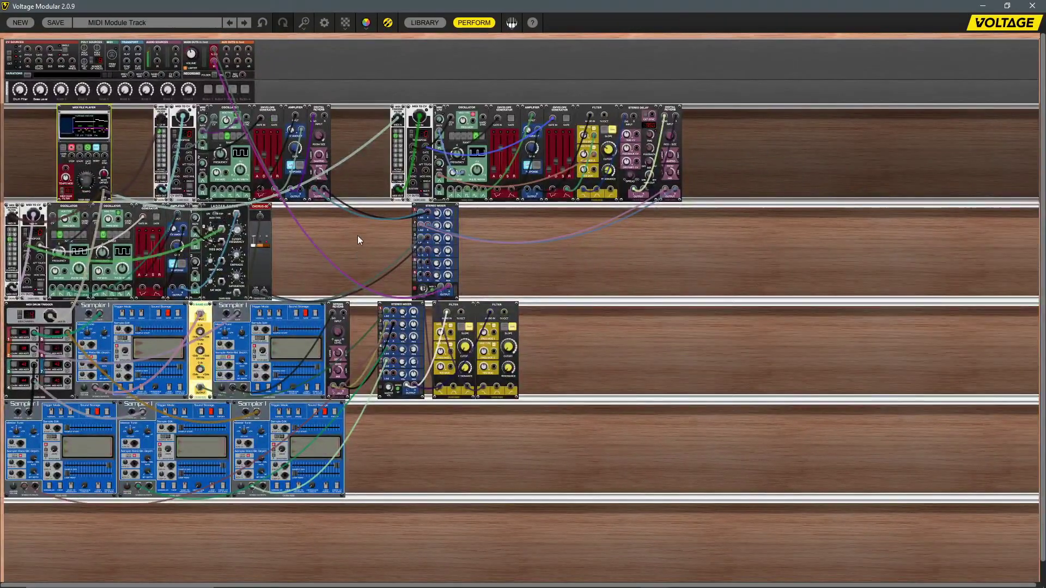
pyautogui.moveTo(348, 183); pyautogui.dragTo(145, 123)
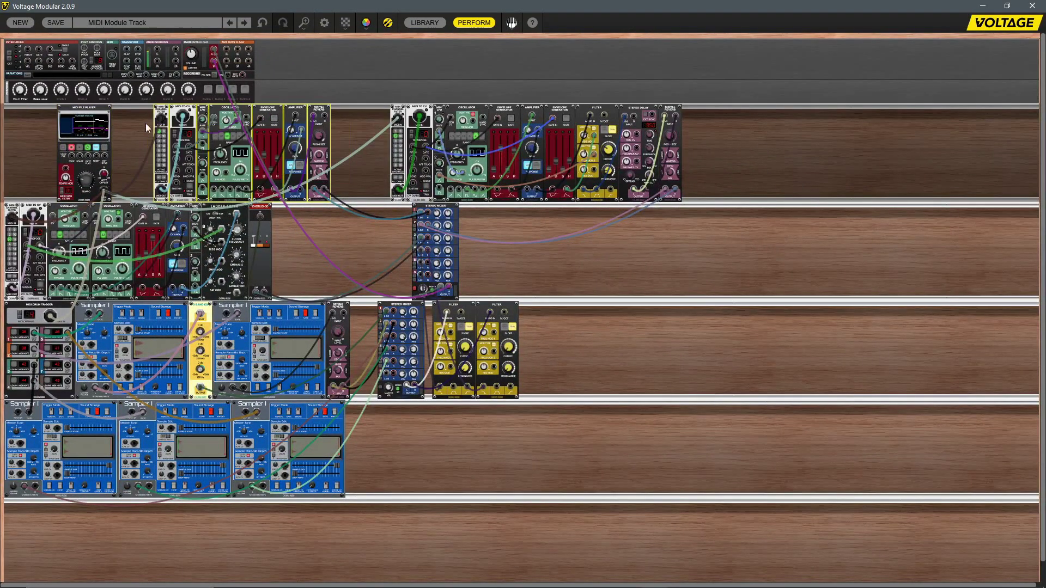
pyautogui.moveTo(362, 202); pyautogui.dragTo(724, 88)
pyautogui.moveTo(327, 240); pyautogui.dragTo(16, 252)
pyautogui.moveTo(361, 367); pyautogui.dragTo(3, 491)
pyautogui.moveTo(418, 414); pyautogui.dragTo(396, 365)
pyautogui.moveTo(555, 416); pyautogui.dragTo(459, 331)
pyautogui.moveTo(474, 261); pyautogui.dragTo(424, 238)
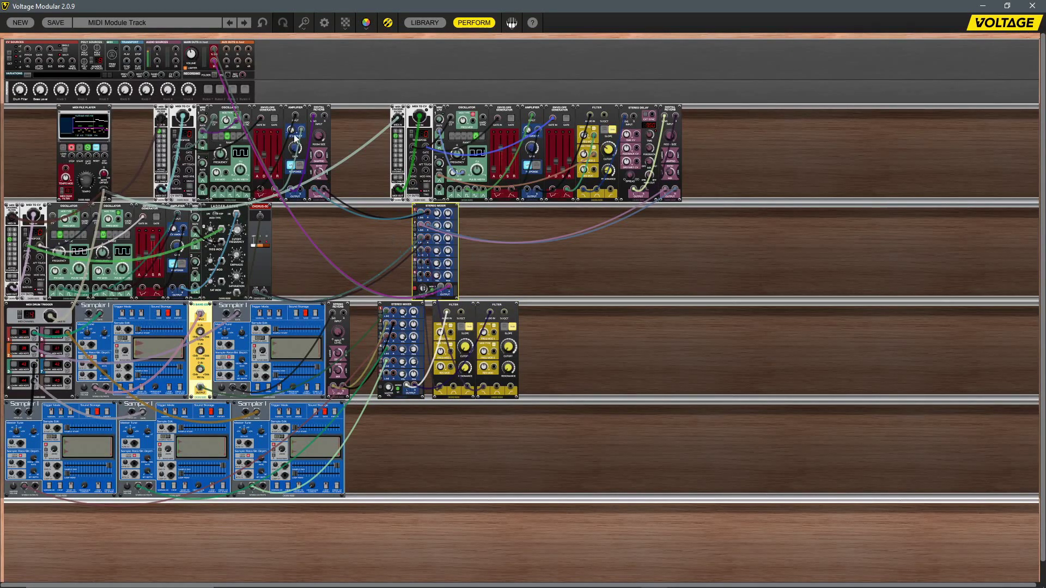
# Set the channel filter to a single channel and back to All, then hide the patch cables
pyautogui.scroll(5, 144, 139)
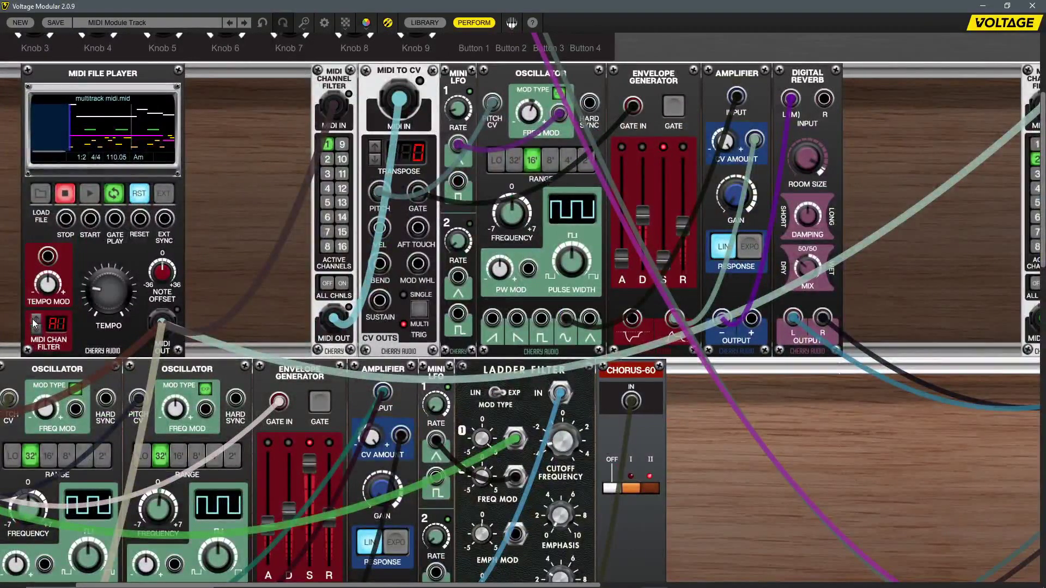
pyautogui.click(36, 325)
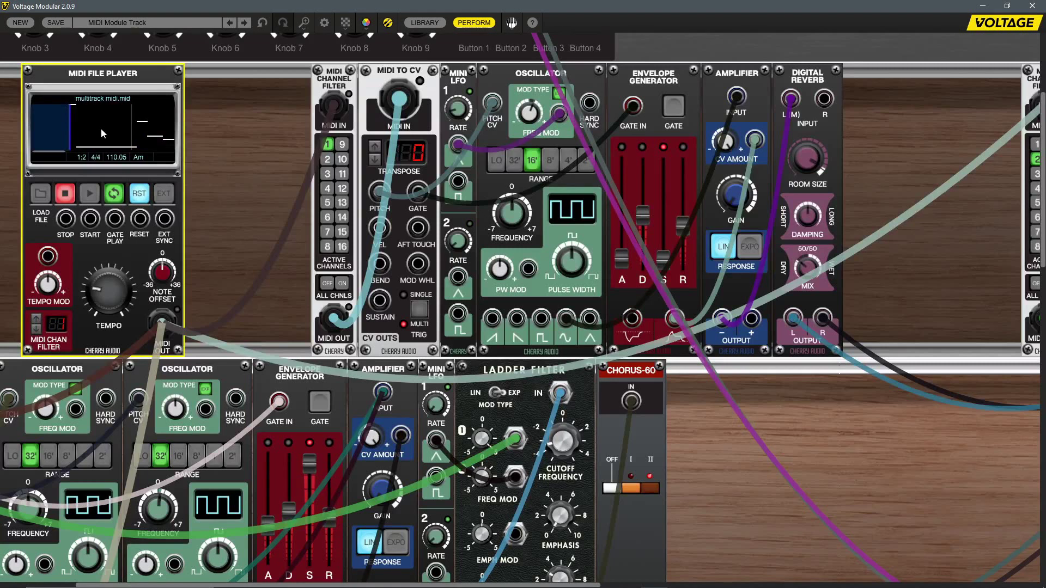
pyautogui.click(37, 329)
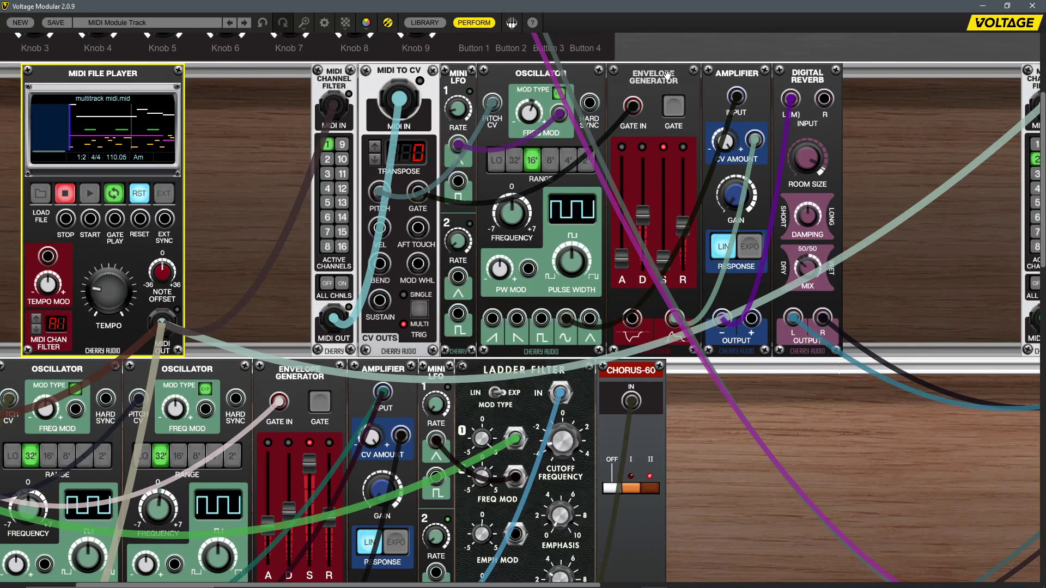
pyautogui.hotkey('ctrl', 'h')
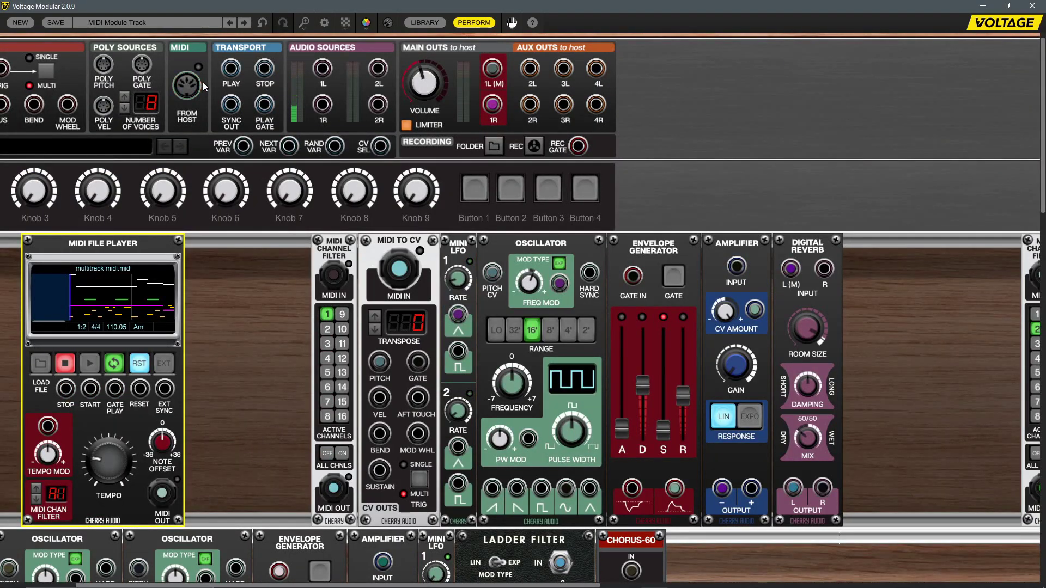
pyautogui.moveTo(399, 268); pyautogui.dragTo(424, 410)
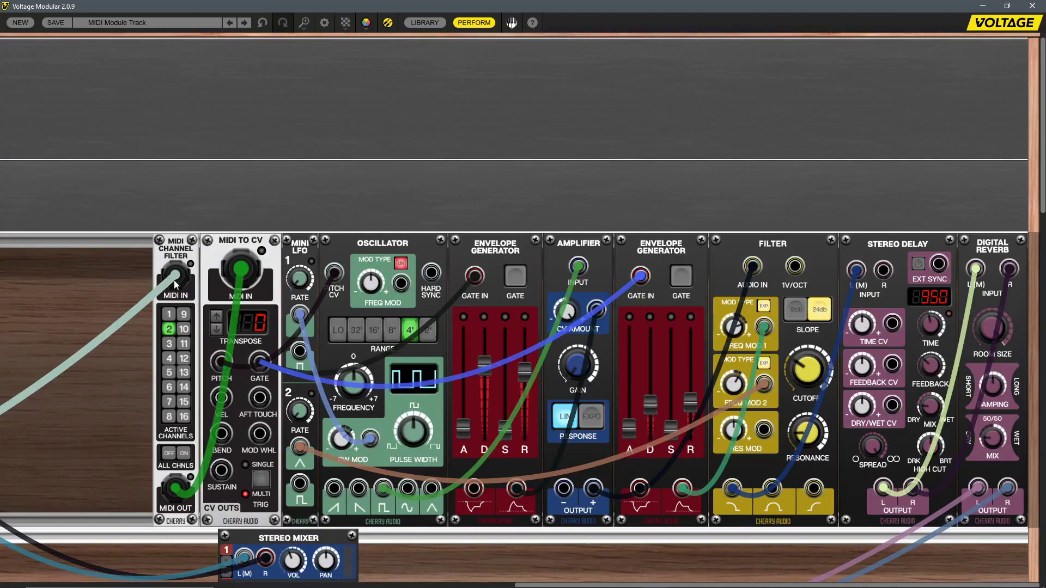
pyautogui.scroll(-3, 150, 297)
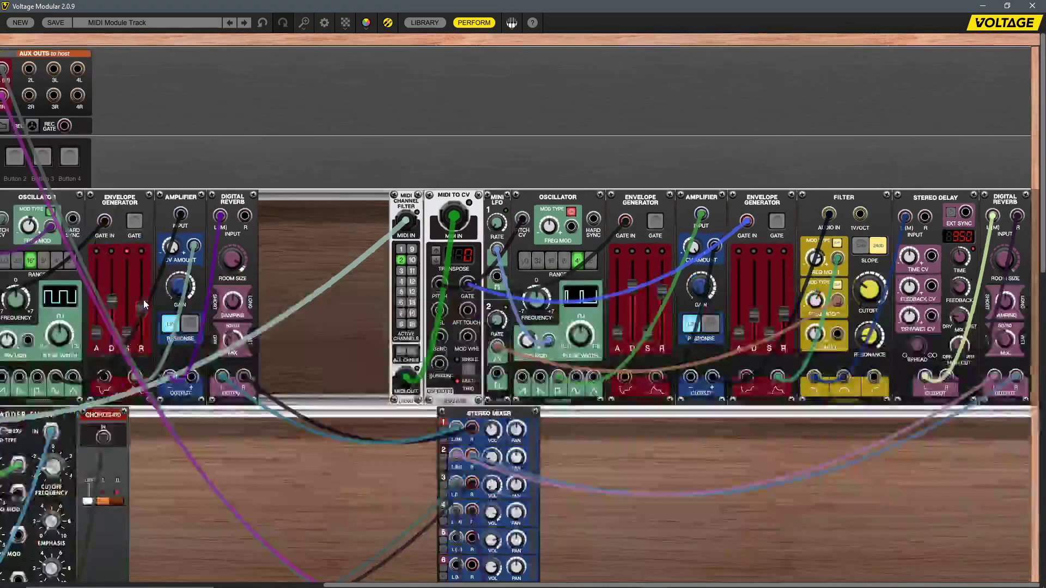
pyautogui.scroll(-2, 143, 300)
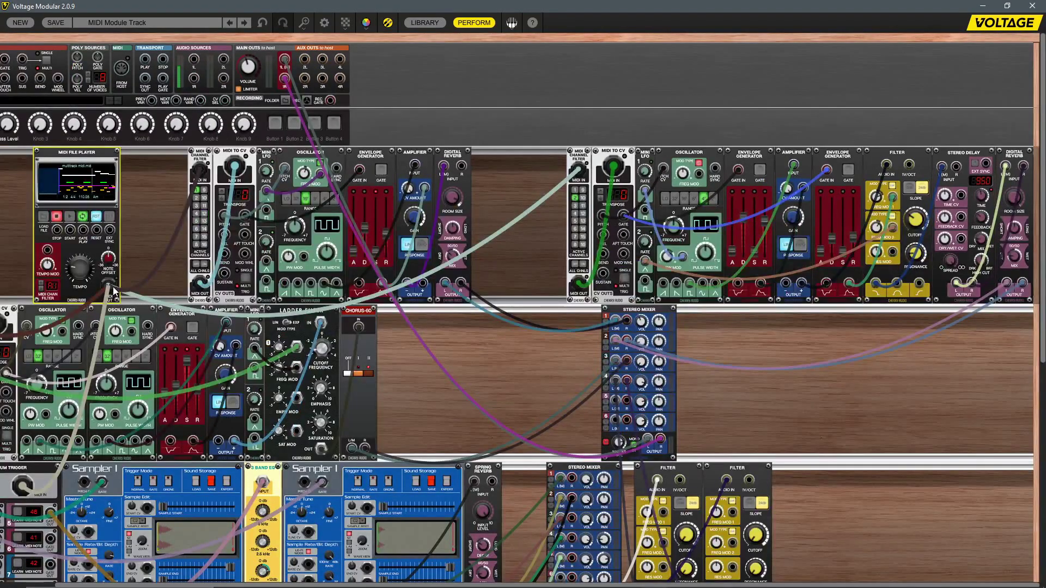
pyautogui.scroll(4, 572, 231)
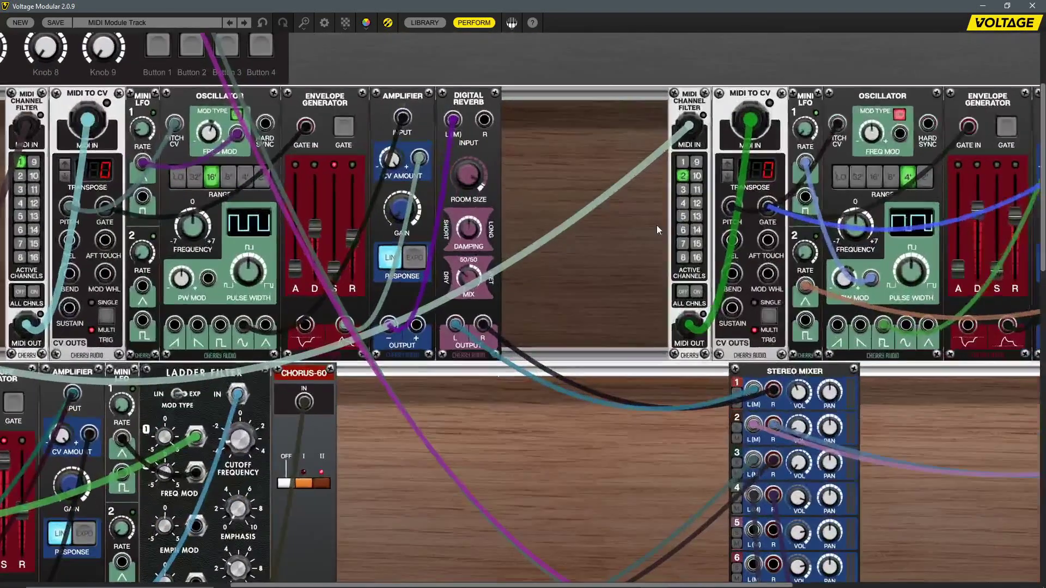
pyautogui.scroll(2, 658, 226)
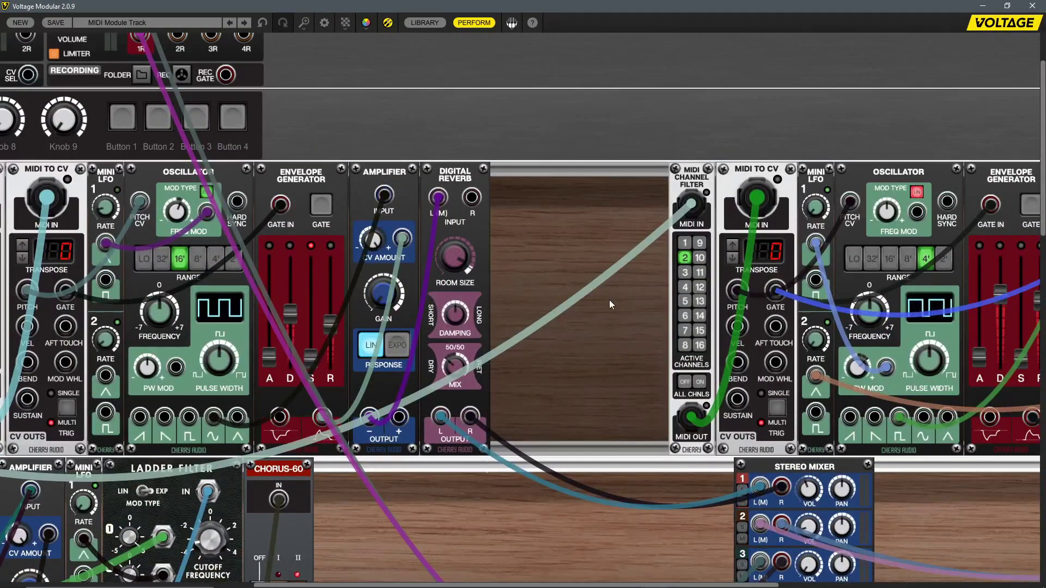
pyautogui.hscroll(5, 609, 300)
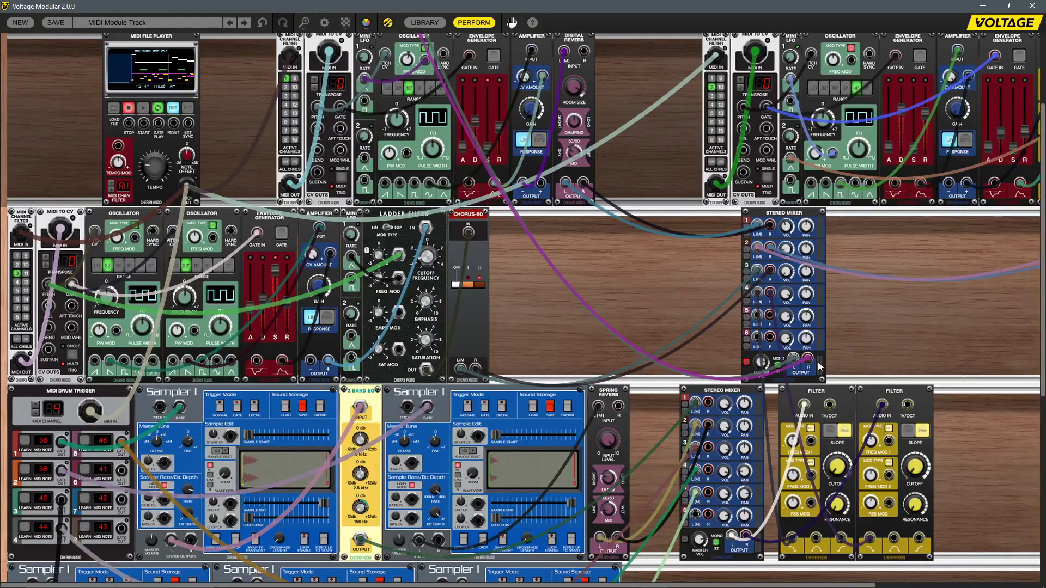
pyautogui.scroll(5, 666, 301)
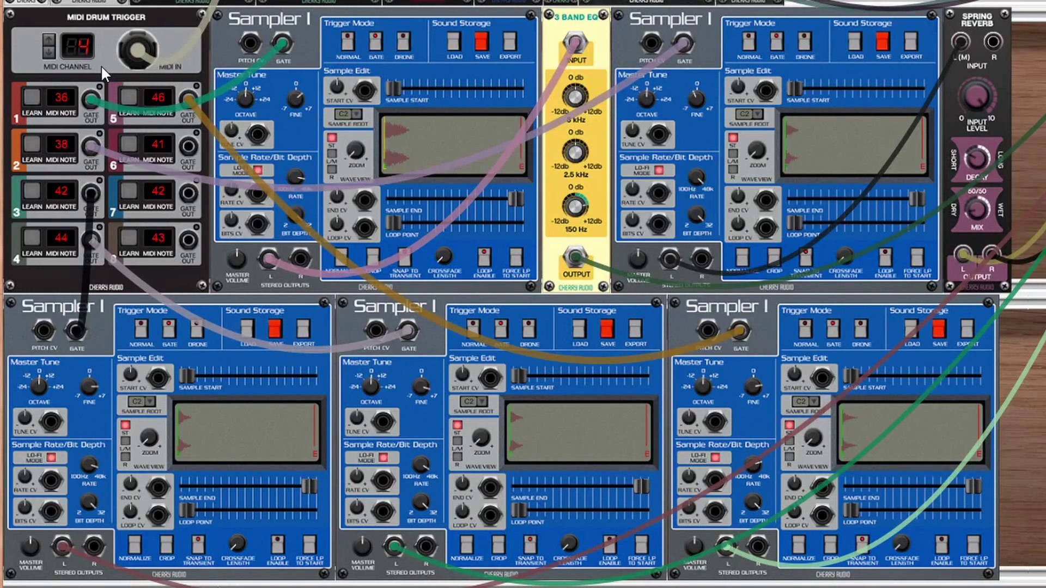
pyautogui.scroll(10, 103, 61)
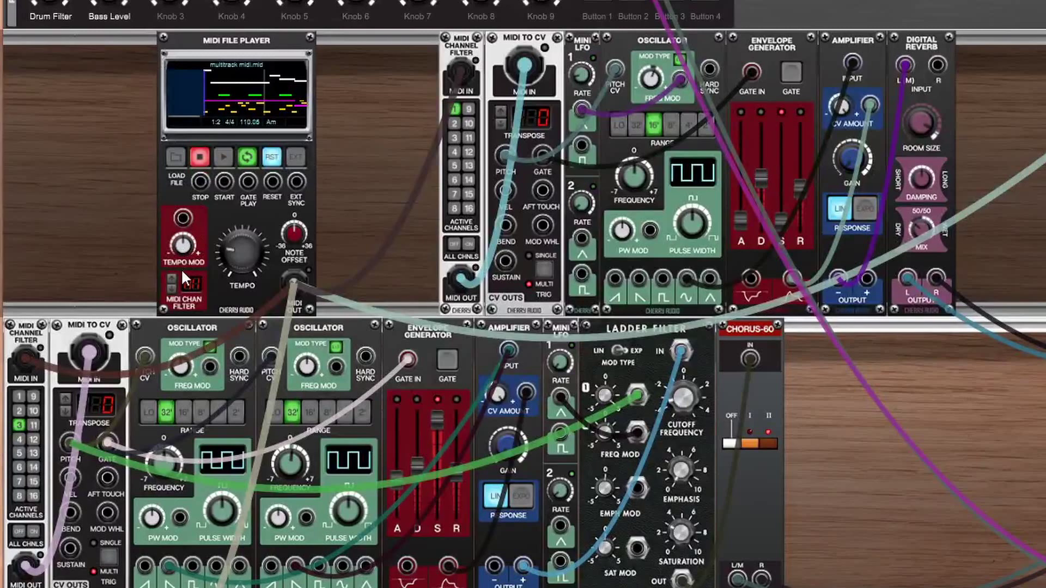
pyautogui.click(175, 275)
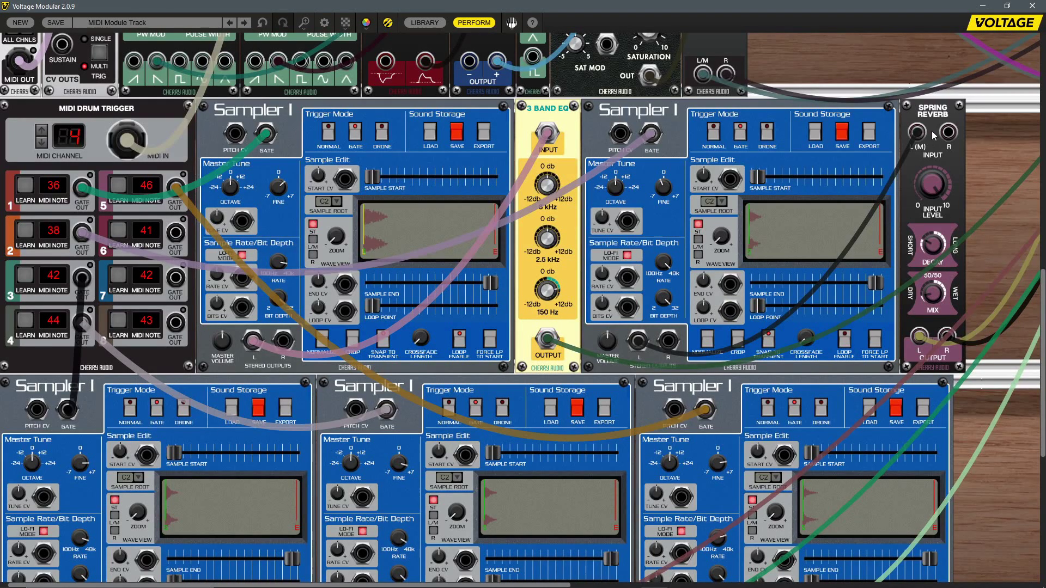
pyautogui.scroll(-2, 932, 117)
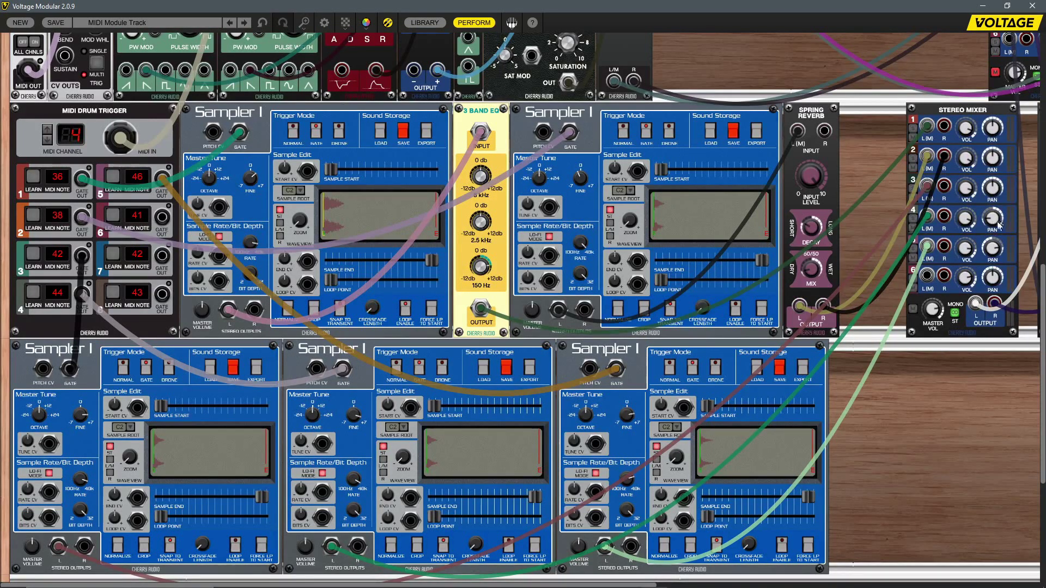
pyautogui.scroll(-2, 999, 225)
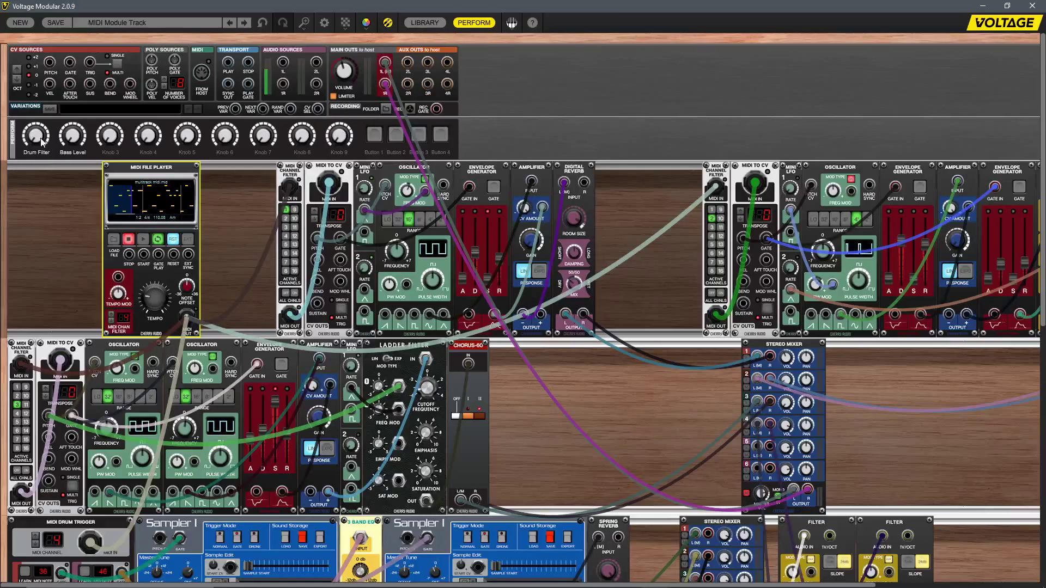
pyautogui.scroll(-8, 40, 138)
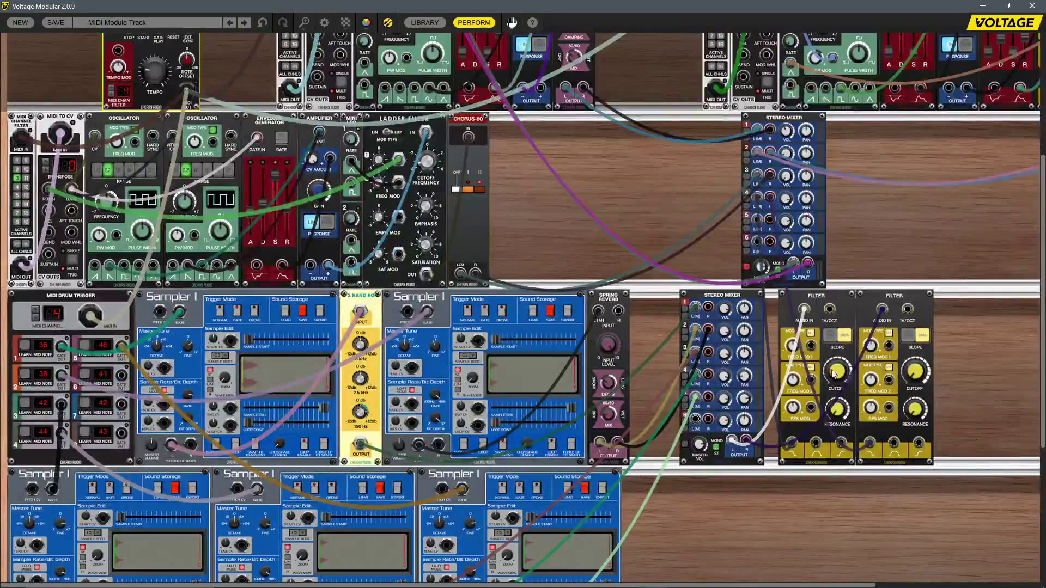
pyautogui.rightClick(834, 374)
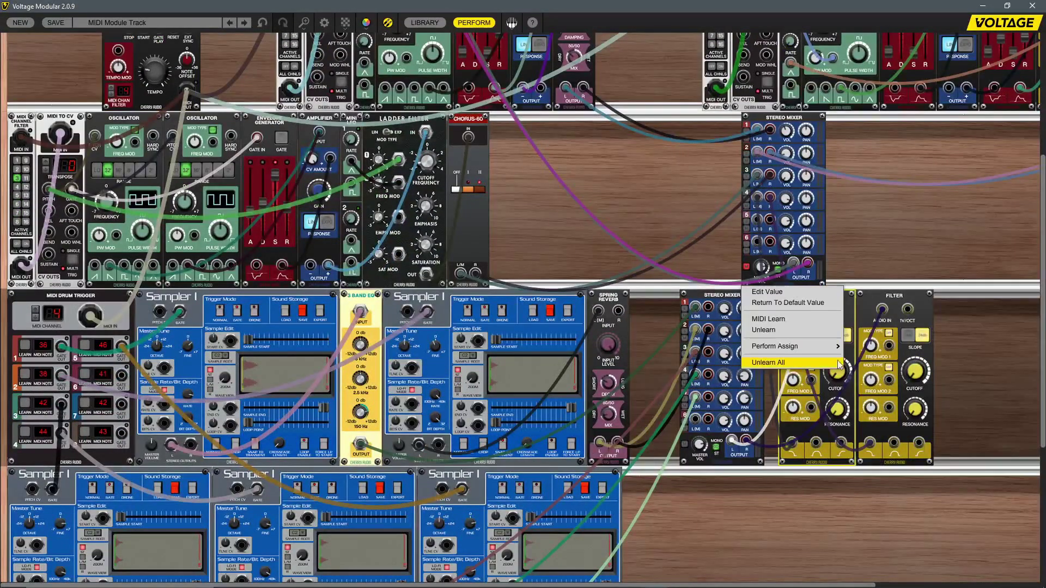
pyautogui.moveTo(828, 350)
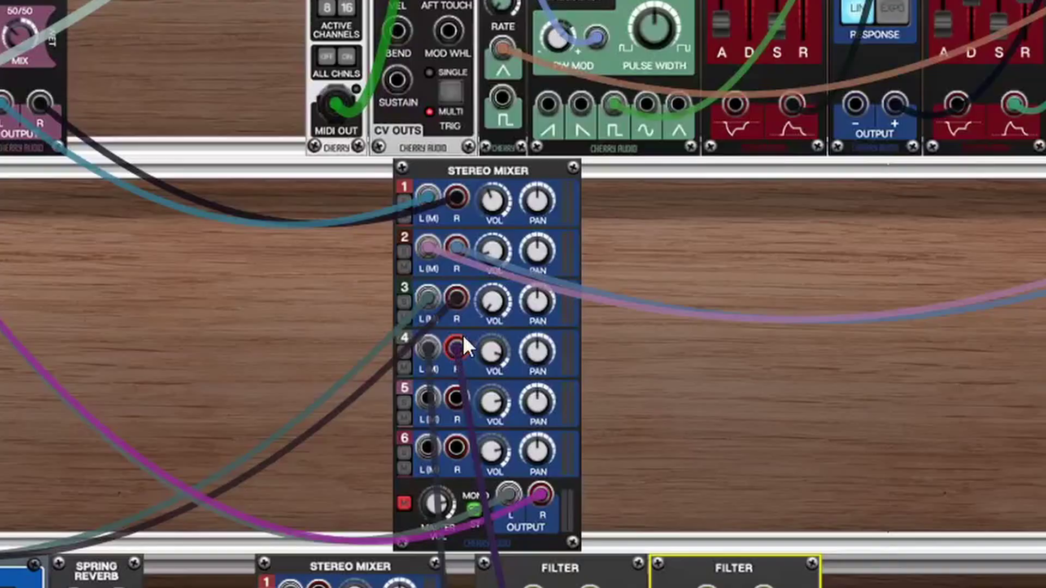
# Perform-assign the Stereo Mixer channel 3 VOL knob to the Bass Level performance knob
pyautogui.rightClick(492, 302)
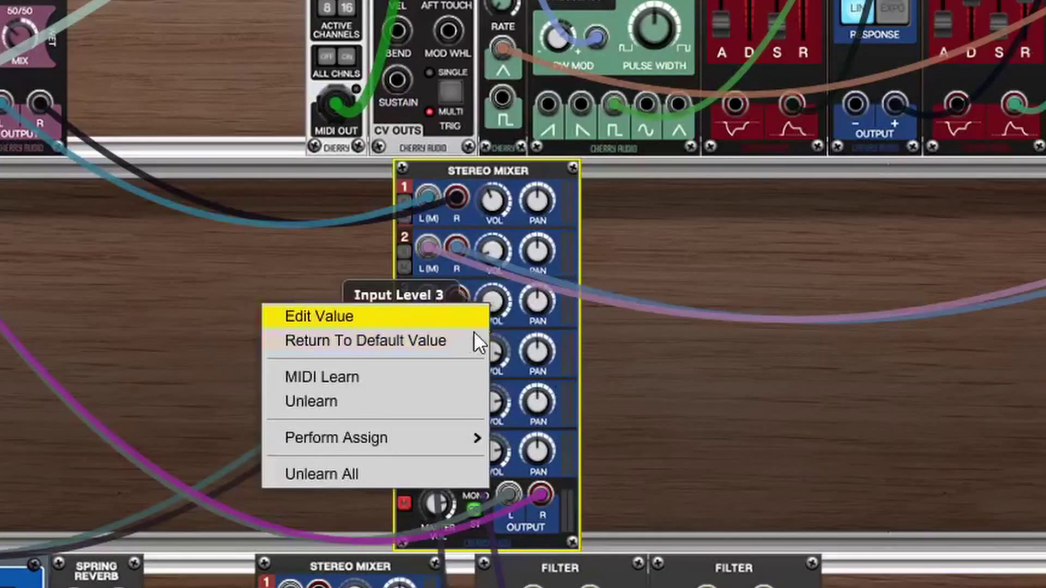
pyautogui.moveTo(449, 434)
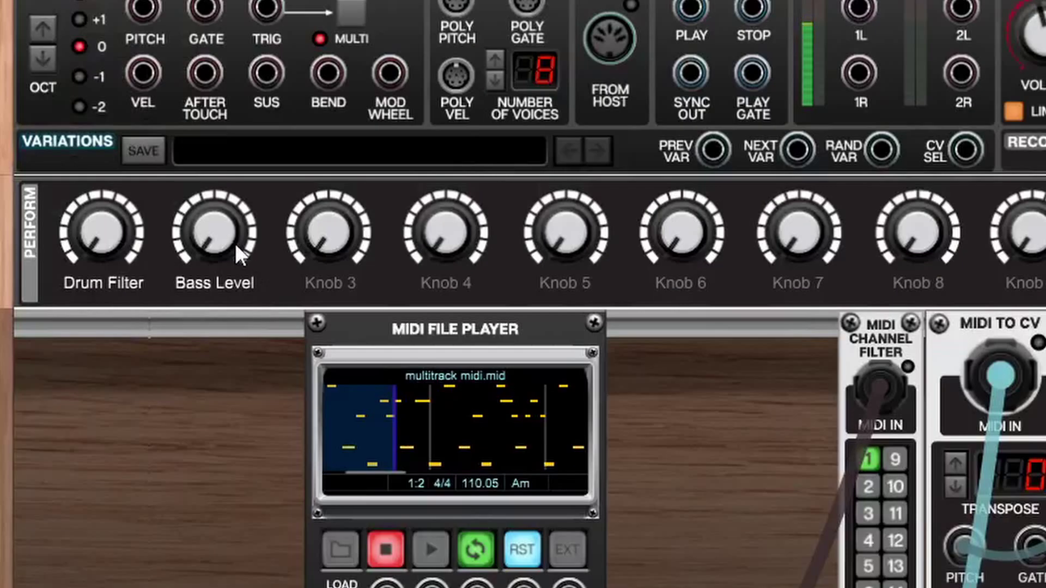
pyautogui.moveTo(335, 226)
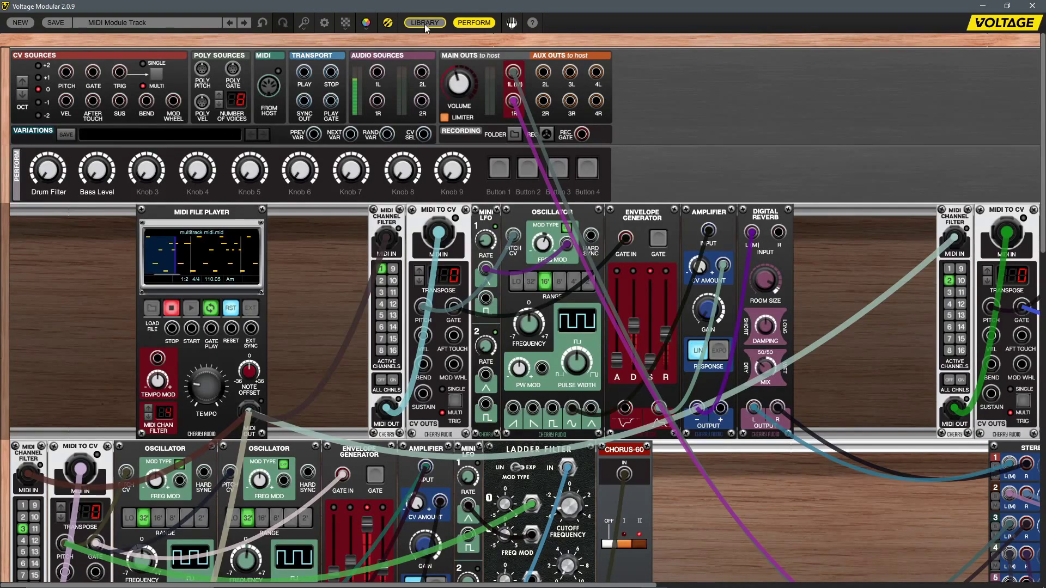
# Show the Library's MIDI table listing the Drum Filter and Bass Level mappings
pyautogui.click(425, 23)
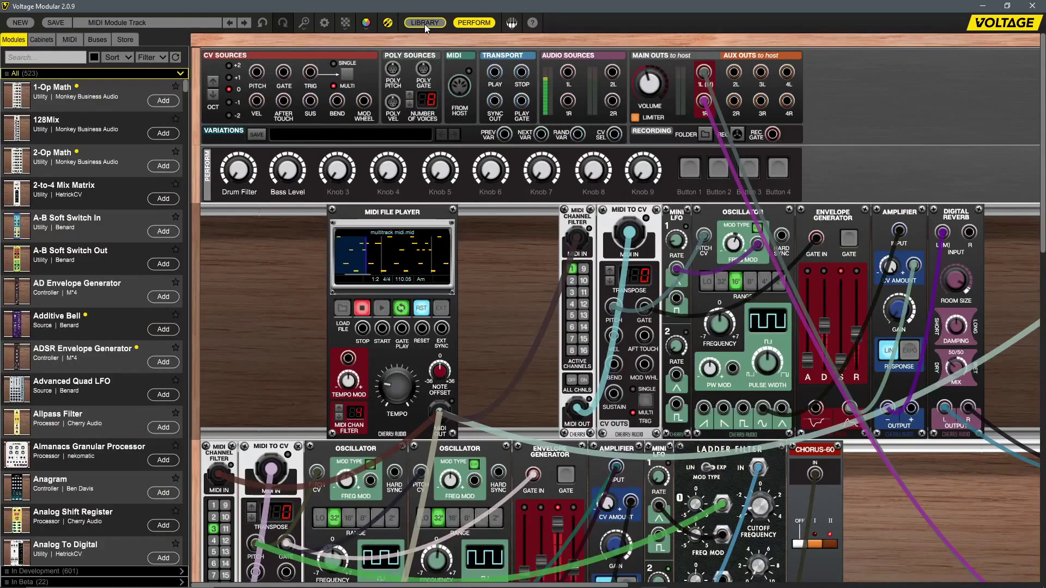
pyautogui.click(74, 41)
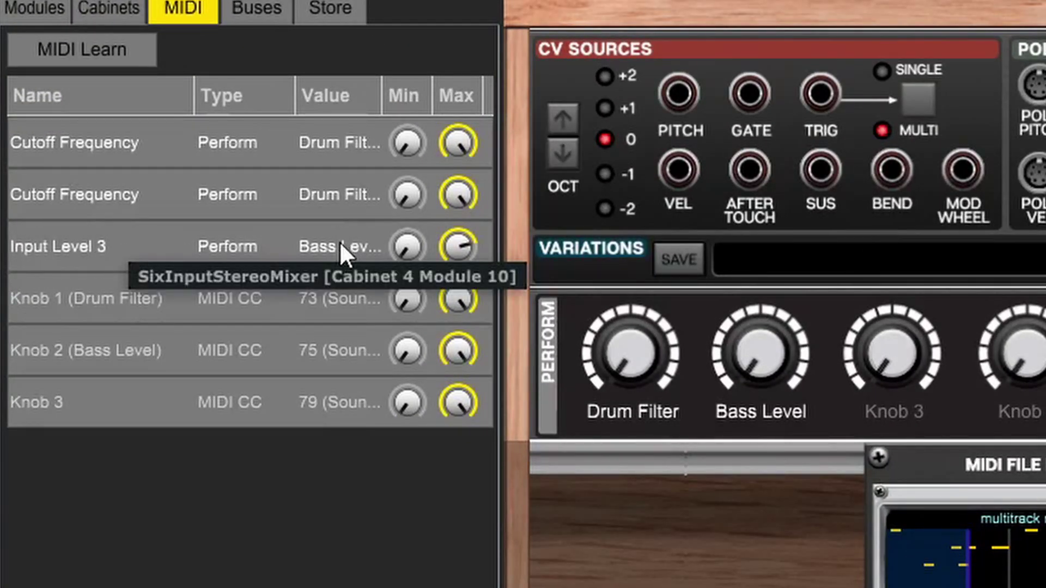
pyautogui.moveTo(454, 240)
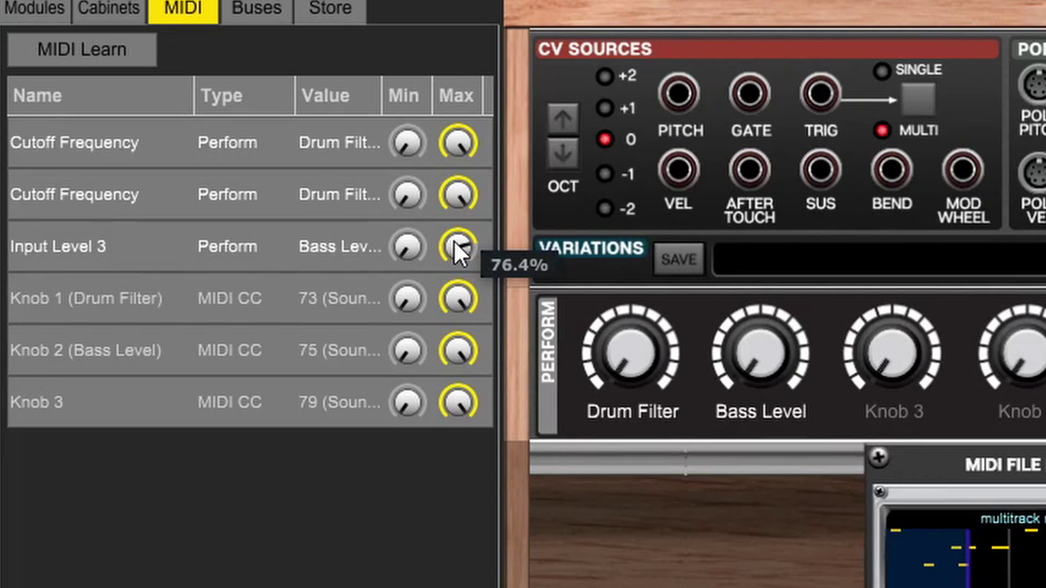